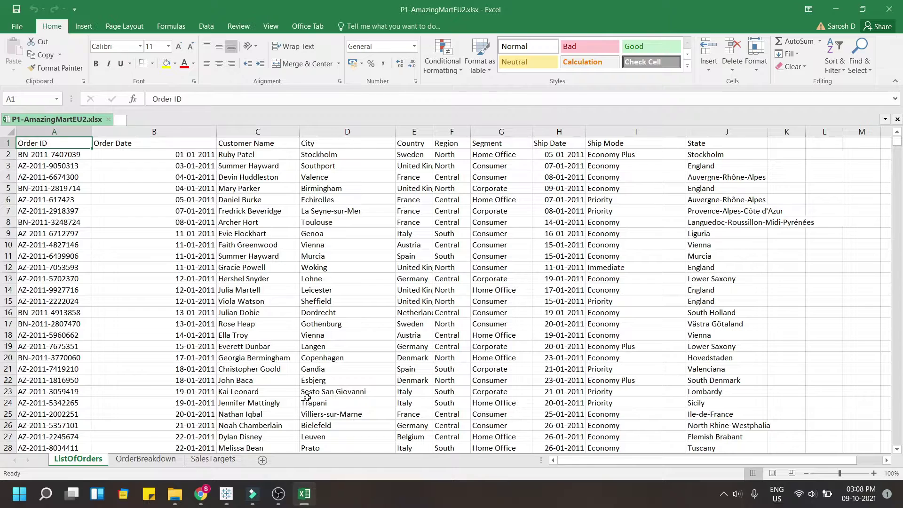
Look over the ListOfOrders sheet's columns, from Order ID and Order Date through City, State and Ship Date
click(41, 132)
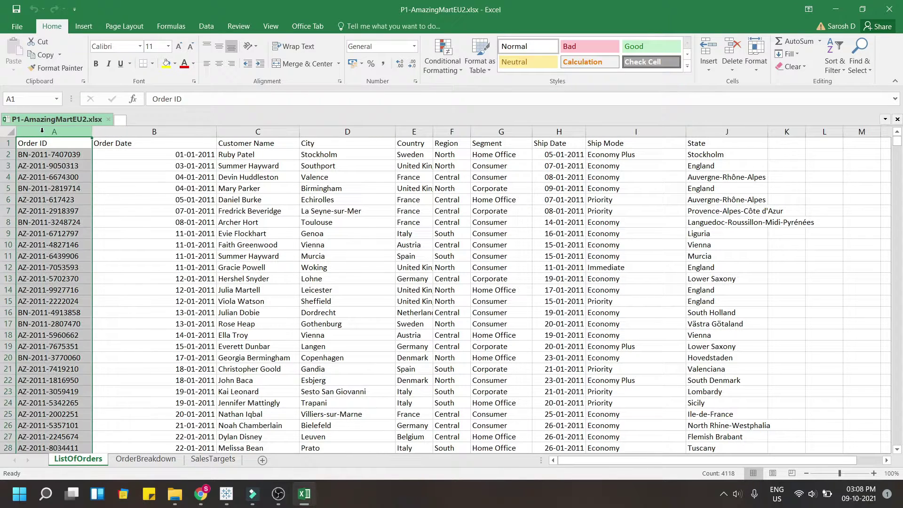
click(231, 245)
click(356, 234)
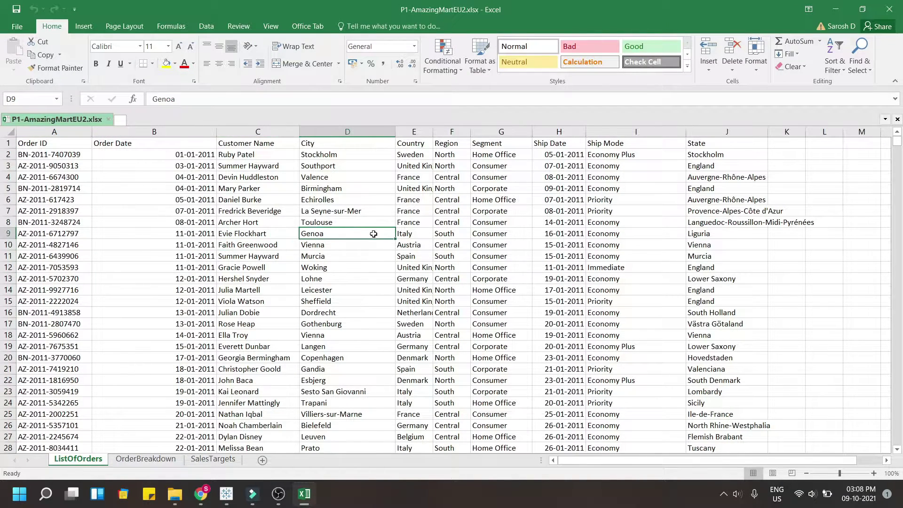
click(470, 224)
click(701, 222)
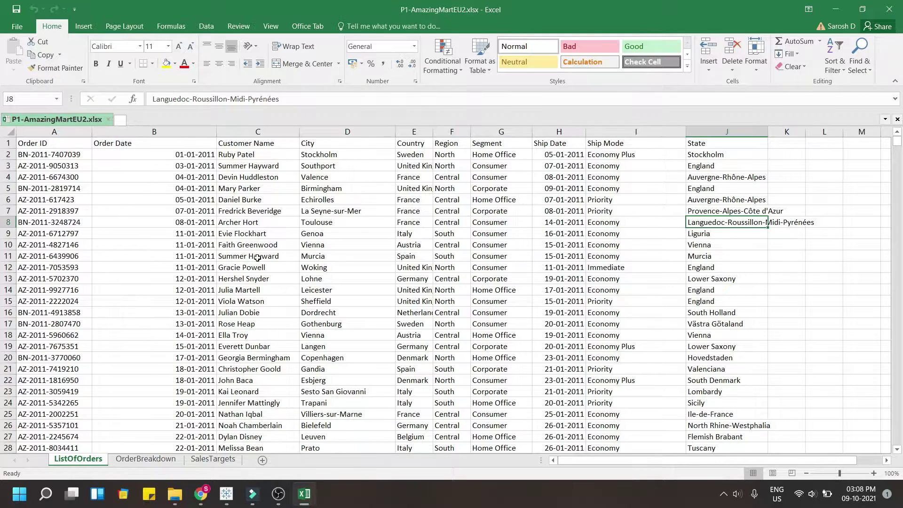
click(194, 220)
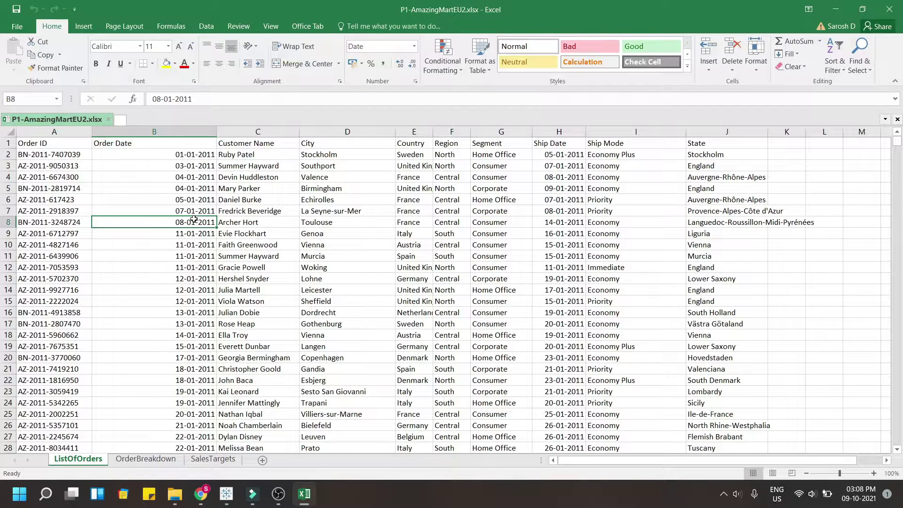
click(566, 224)
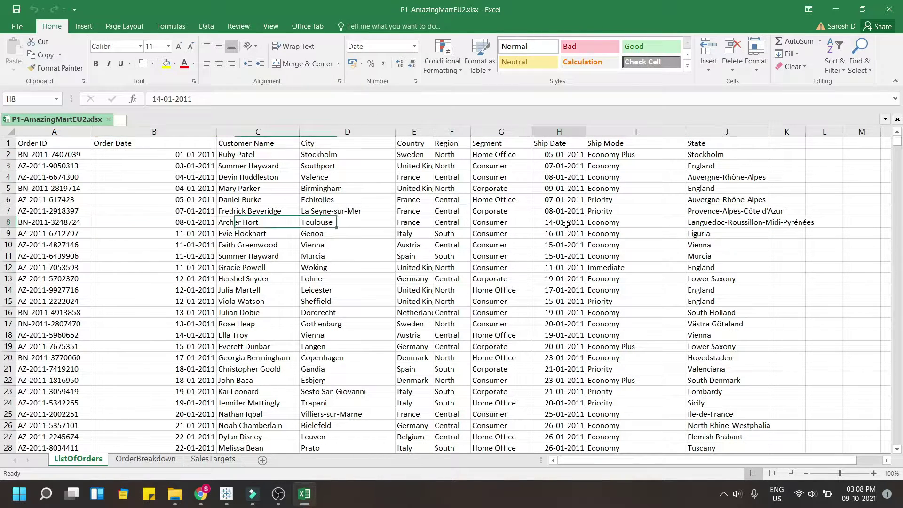
Examine the OrderBreakdown sheet's product, sales, profit, category and sub-category columns and its repeated order IDs
click(156, 461)
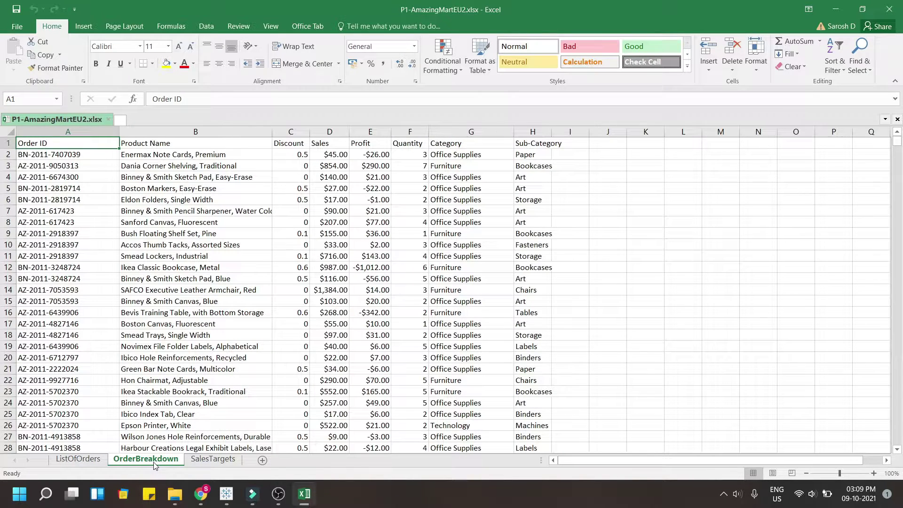
click(318, 225)
click(378, 225)
click(455, 211)
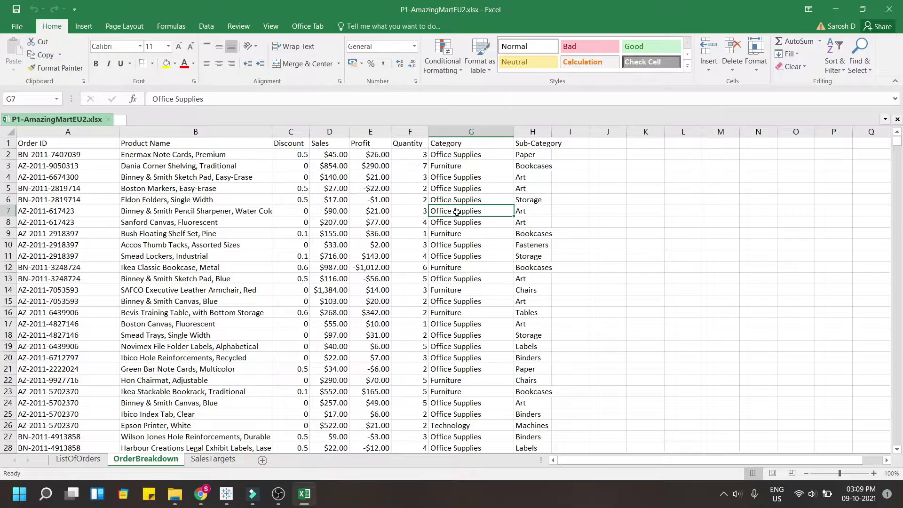
click(523, 210)
click(212, 211)
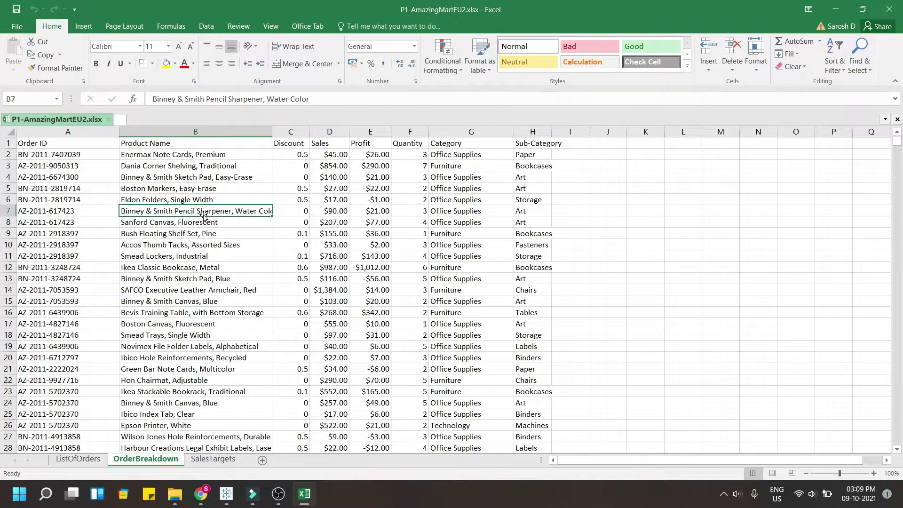
drag(171, 200, 169, 224)
click(58, 223)
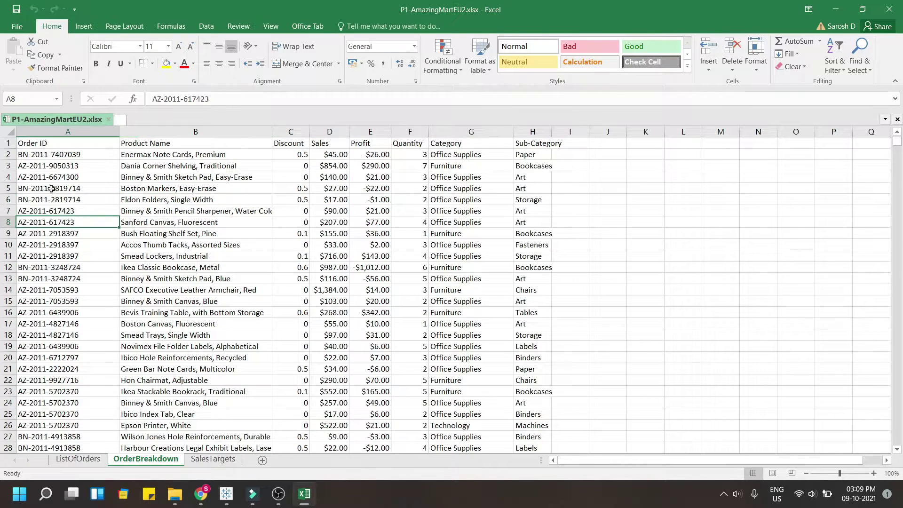
Compare the ListOfOrders and OrderBreakdown sheets by switching back and forth between them
click(77, 459)
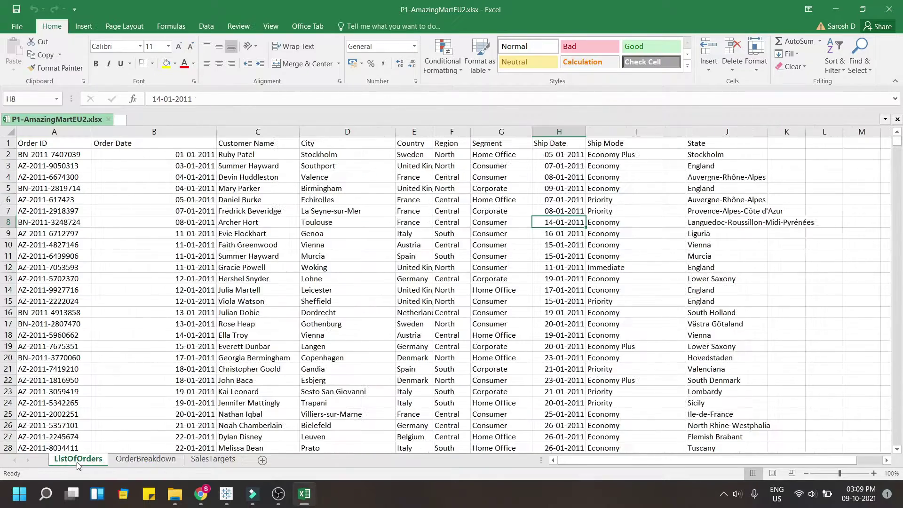
click(117, 460)
click(89, 460)
click(133, 460)
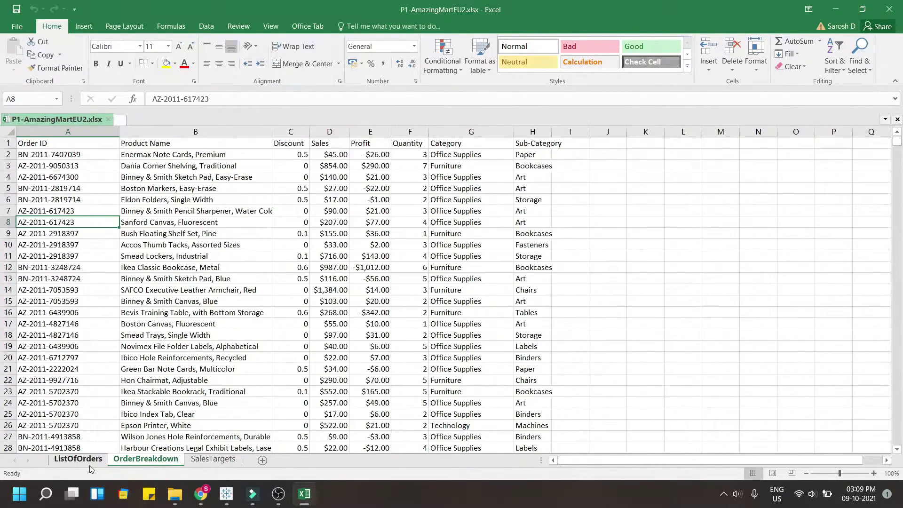
click(94, 460)
click(118, 460)
Review the SalesTargets sheet, checking the 2011 months, the Category column and the Target column
click(197, 460)
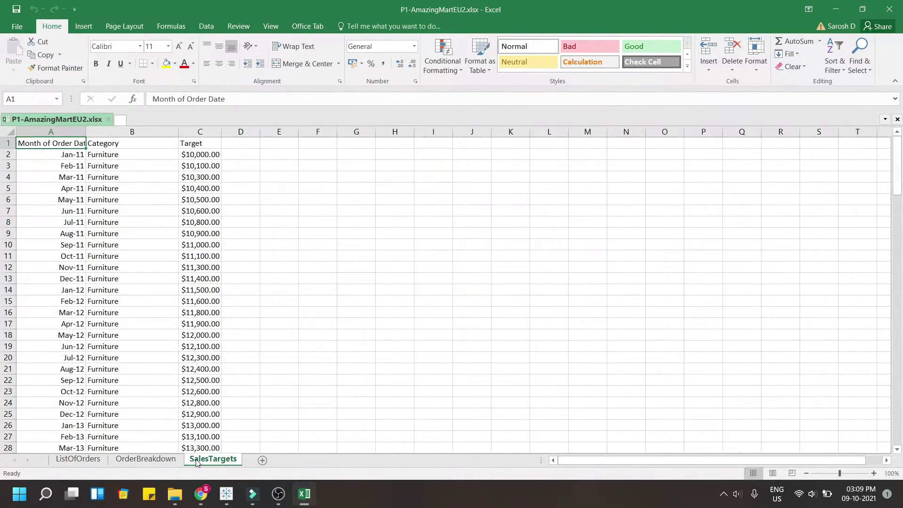
drag(55, 154, 61, 273)
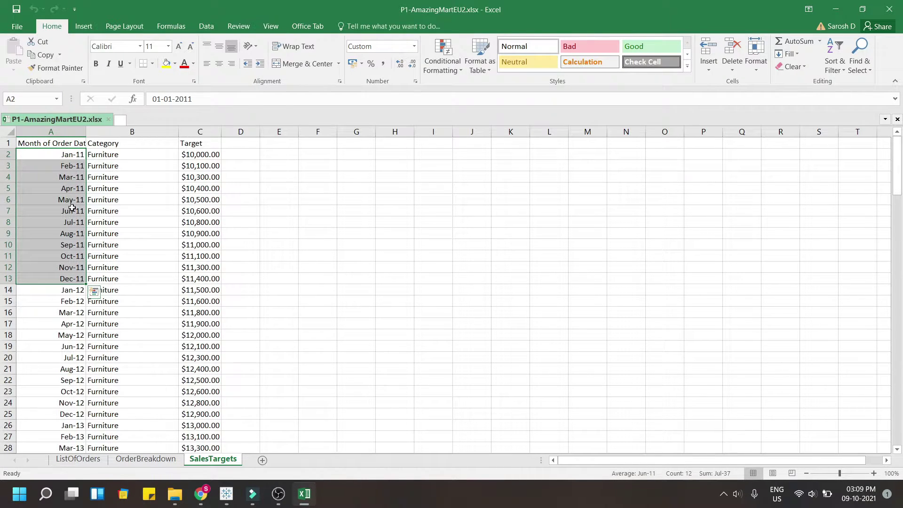
click(117, 190)
click(195, 178)
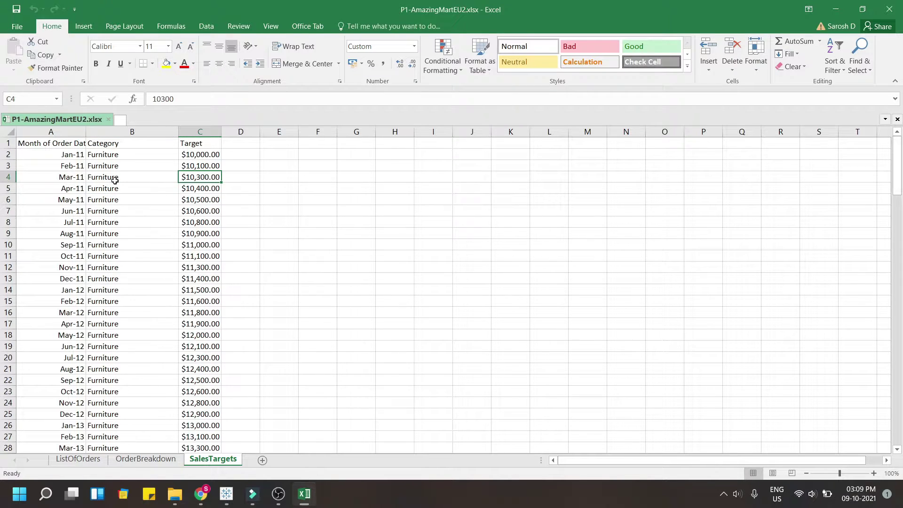
Return to the ListOfOrders sheet and check it against OrderBreakdown once more
click(85, 460)
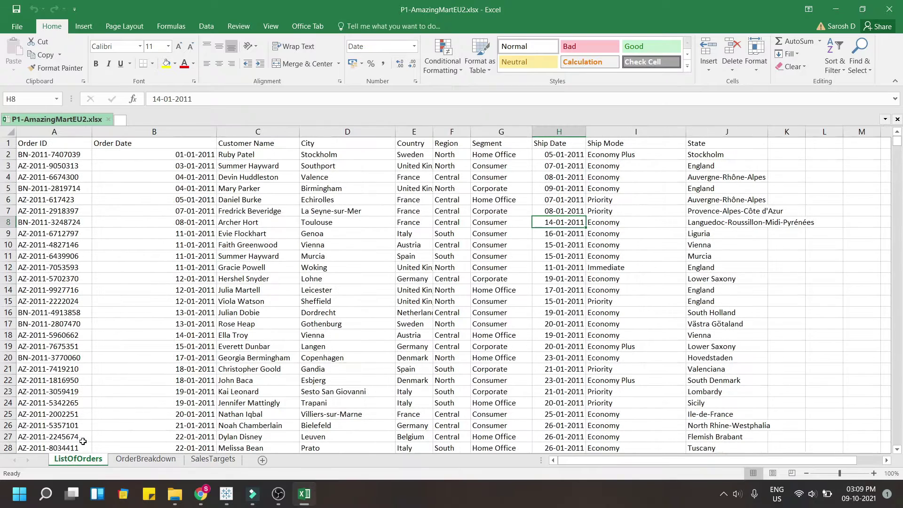
click(114, 460)
click(82, 461)
click(114, 461)
click(87, 464)
Switch to the Tableau Public dashboard and inspect the entries in the Top 10 profit products table
click(228, 497)
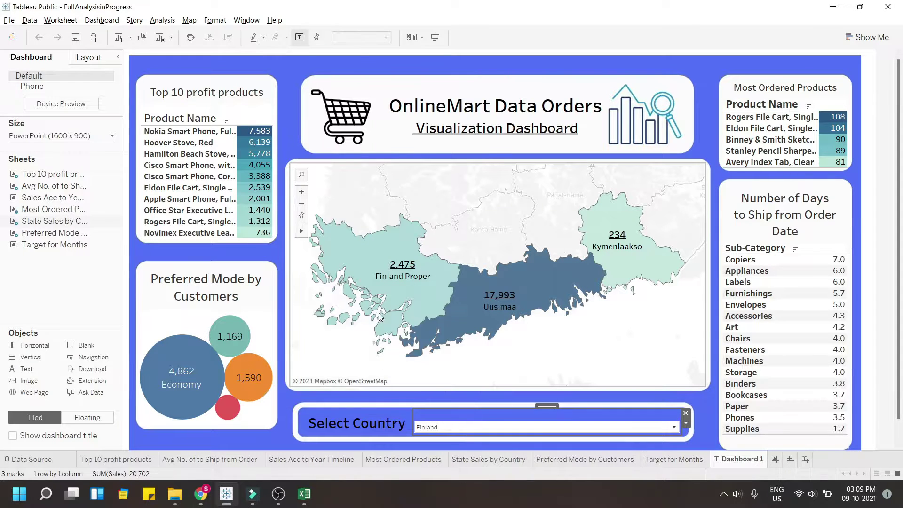
mouse_move(251, 149)
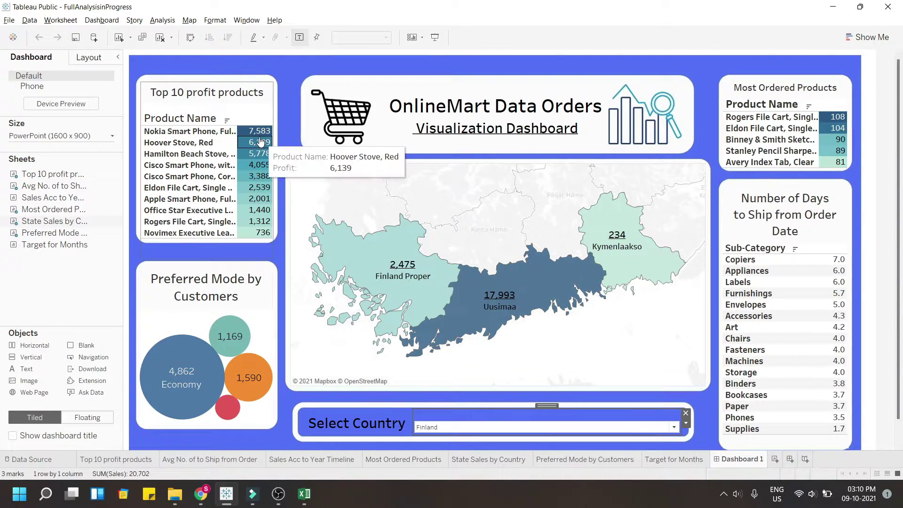
mouse_move(249, 199)
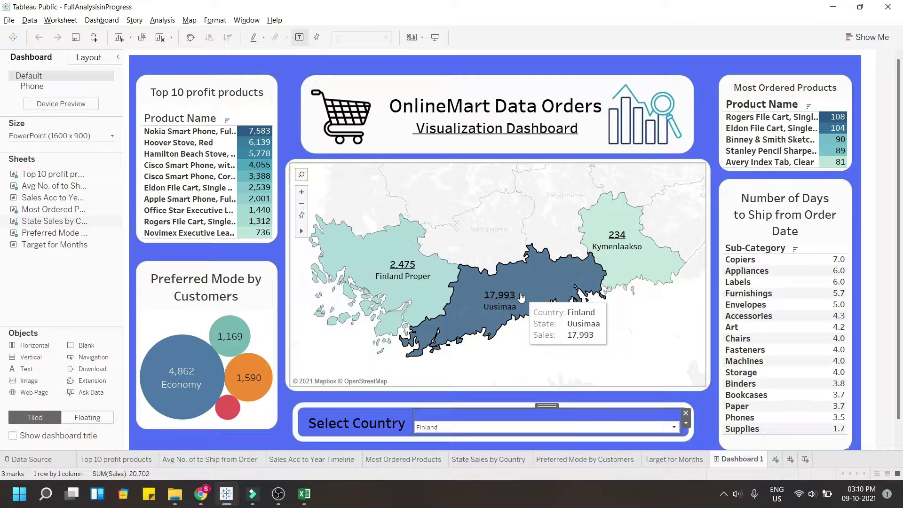
Change the dashboard's selected country to Netherlands and return it to Finland
click(461, 427)
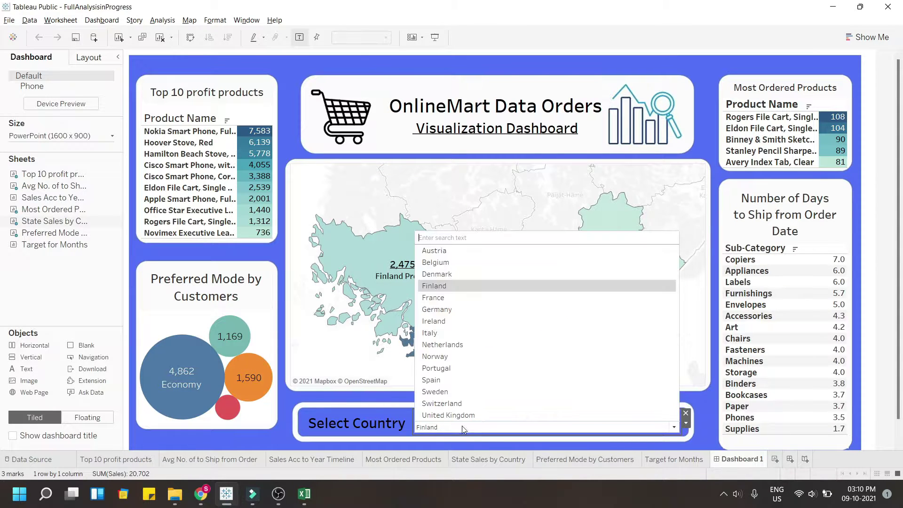
click(469, 346)
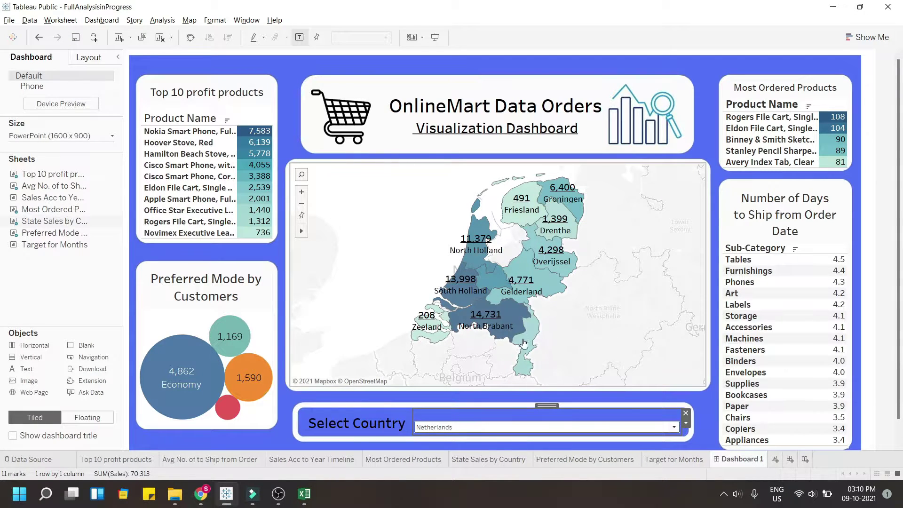
click(440, 428)
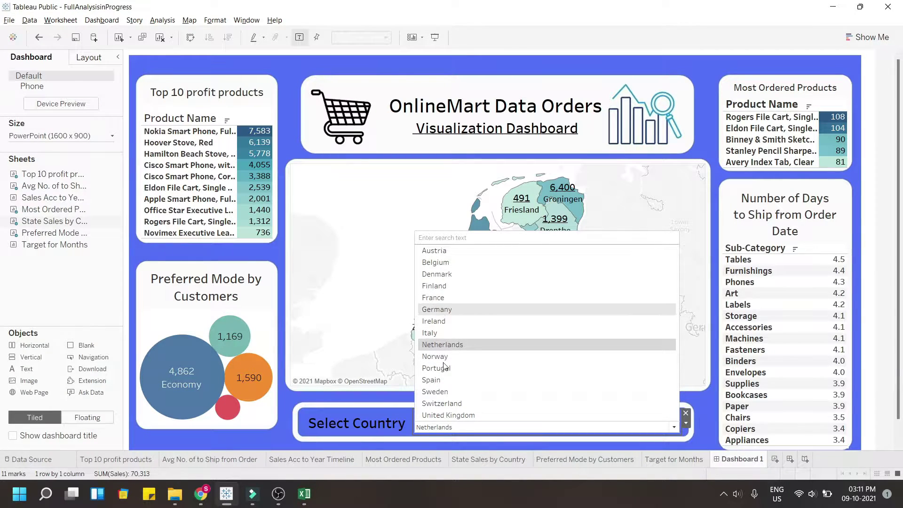
click(434, 285)
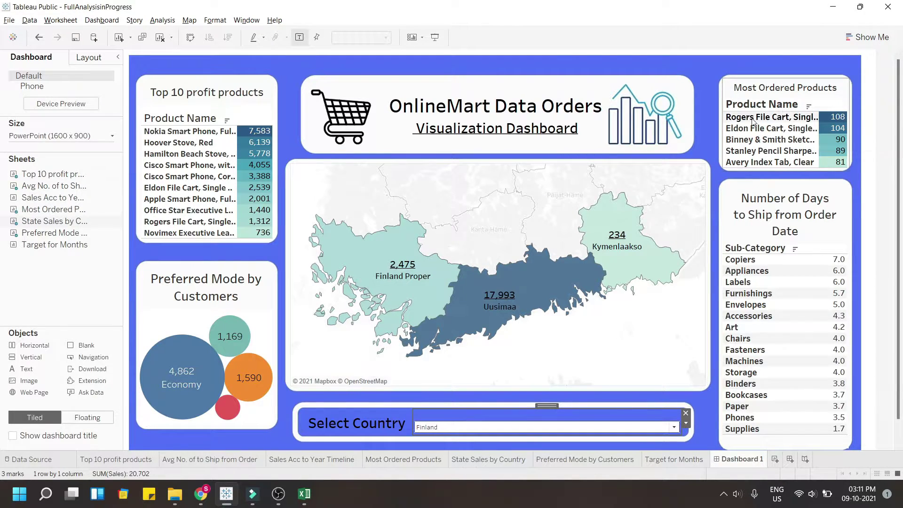
Inspect the Most Ordered Products table and highlight the Accessories and Machines rows in the days-to-ship table
mouse_move(836, 121)
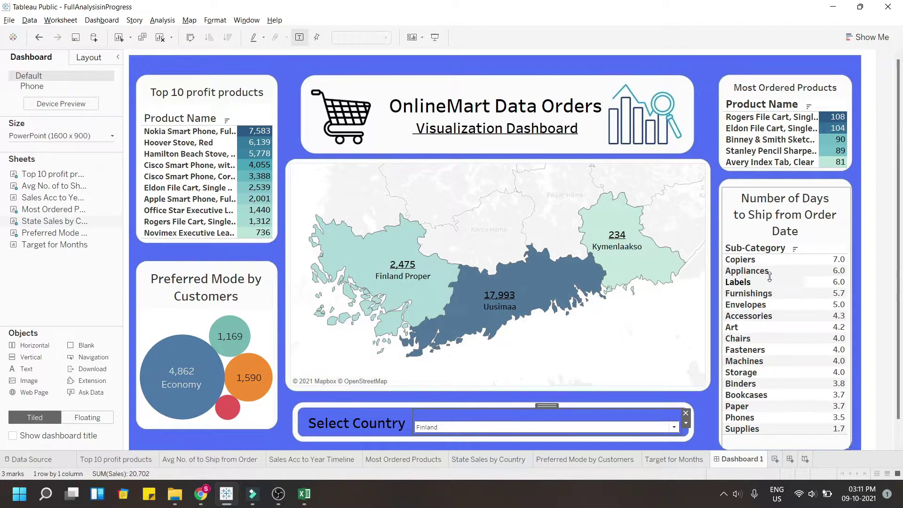
click(766, 318)
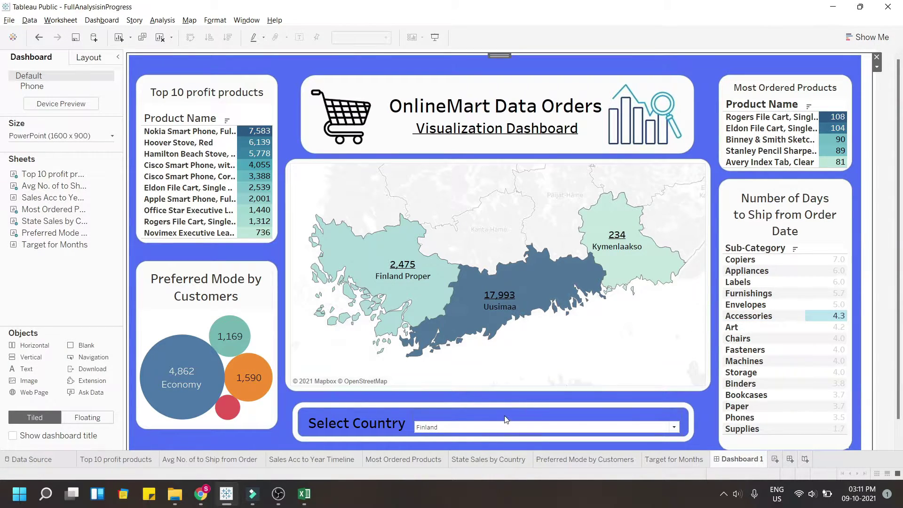
click(488, 425)
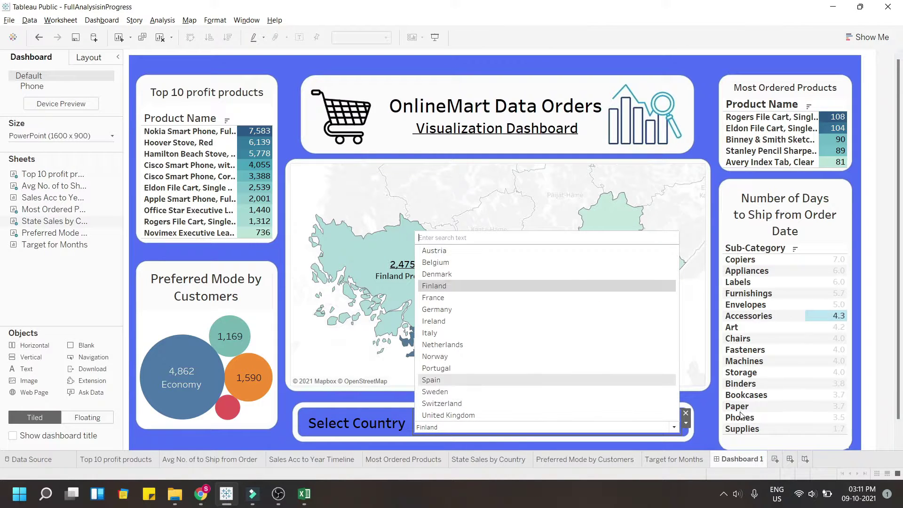
click(711, 404)
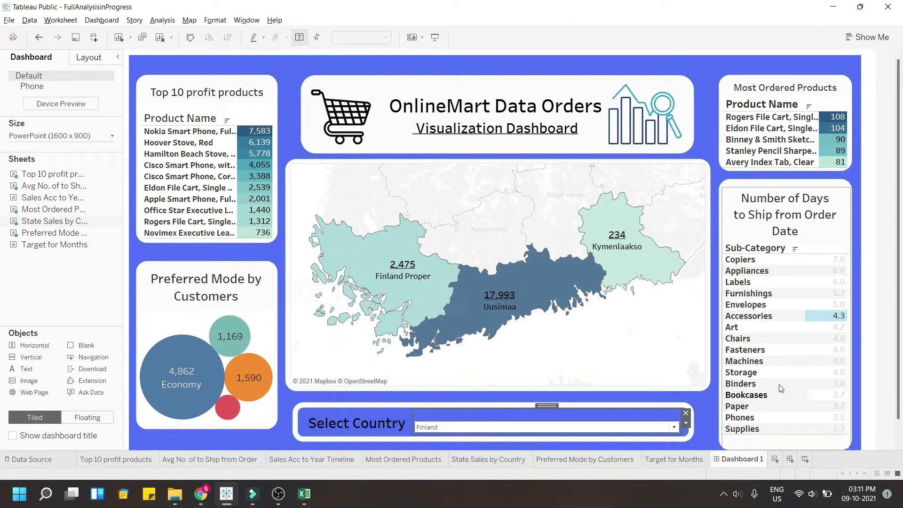
click(776, 360)
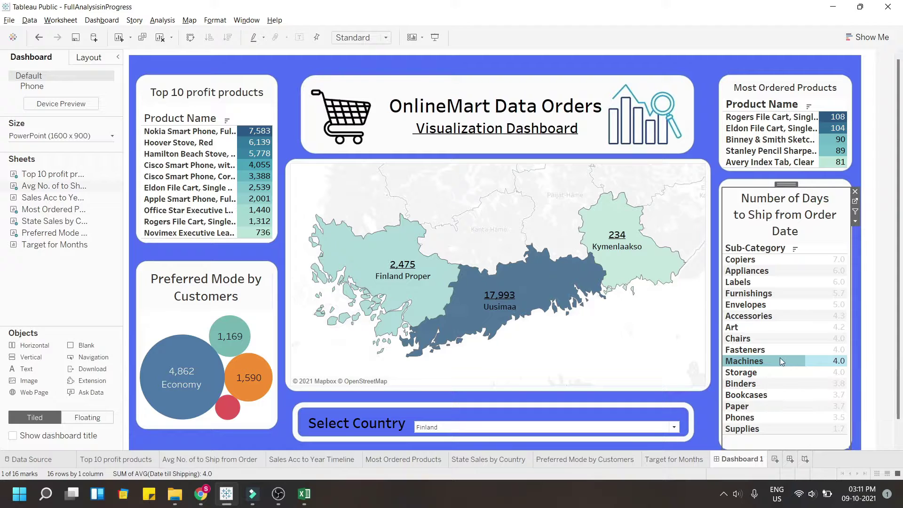
click(698, 412)
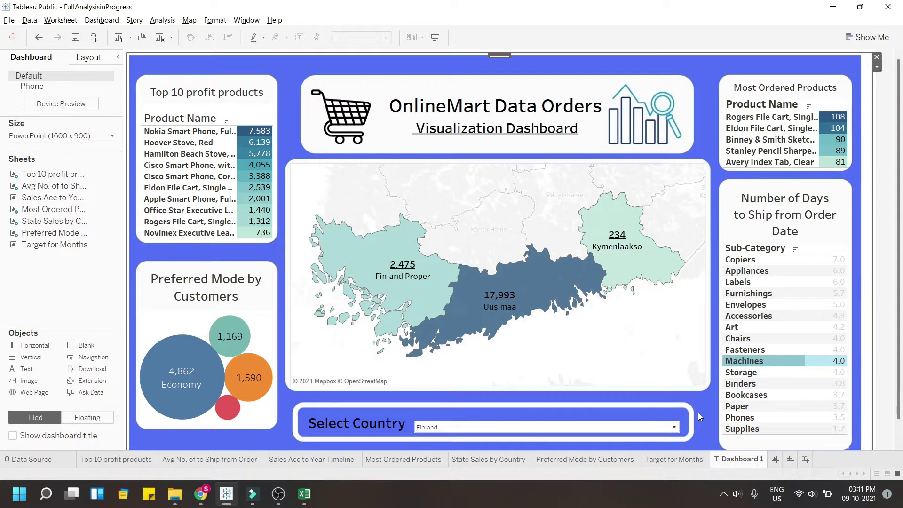
On the Target for Months sheet, filter to 2012 and view the Technology category before setting it to Furniture
click(665, 463)
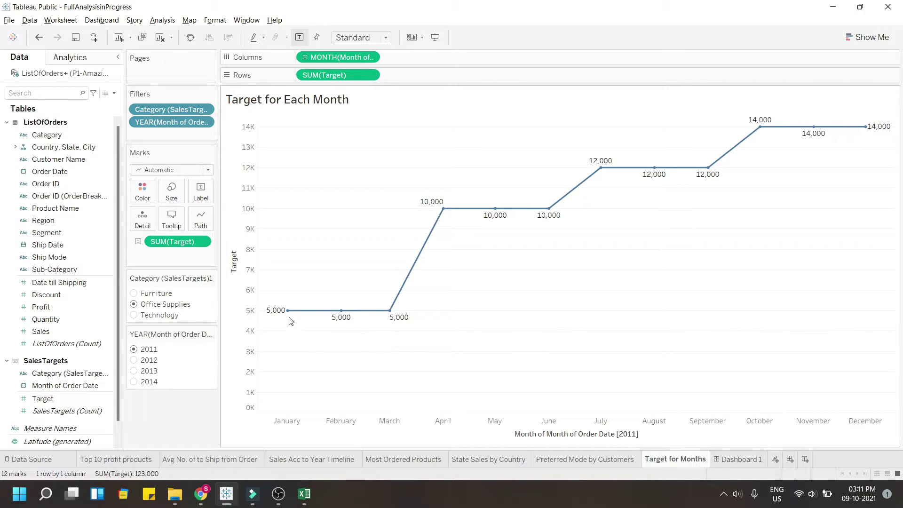
click(135, 362)
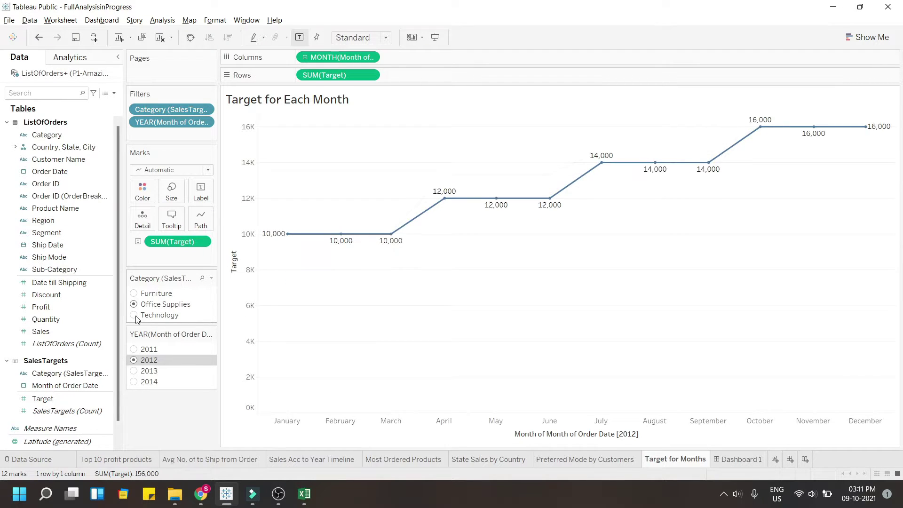
click(145, 315)
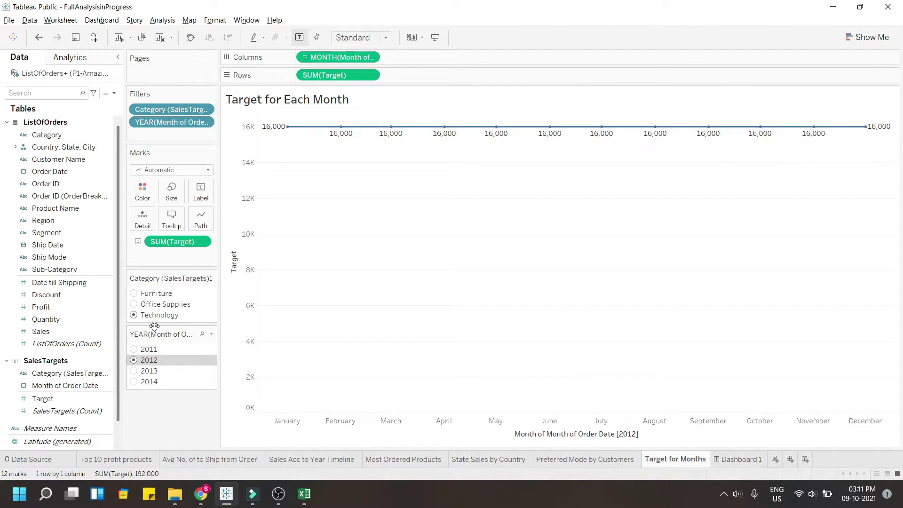
click(134, 294)
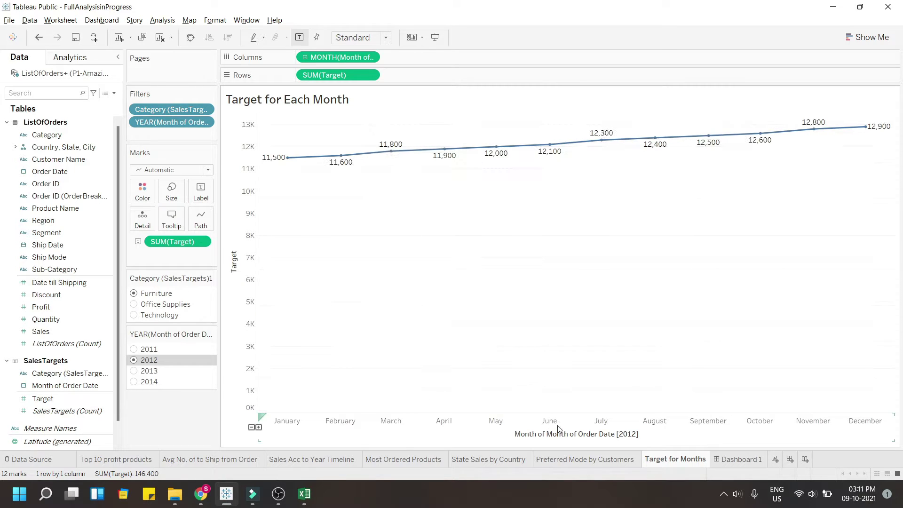
On the Sales Acc to Year Timeline sheet, inspect the August point and set the order year filter to 2013
click(301, 461)
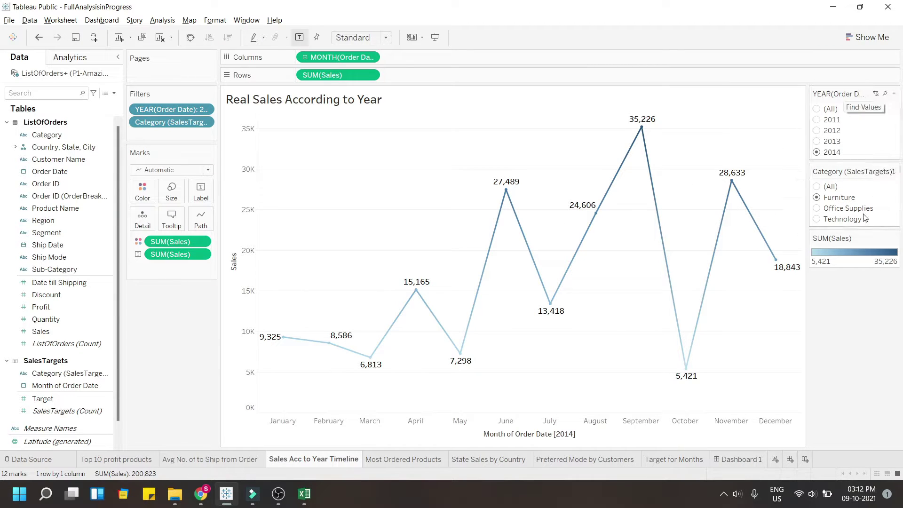
mouse_move(608, 218)
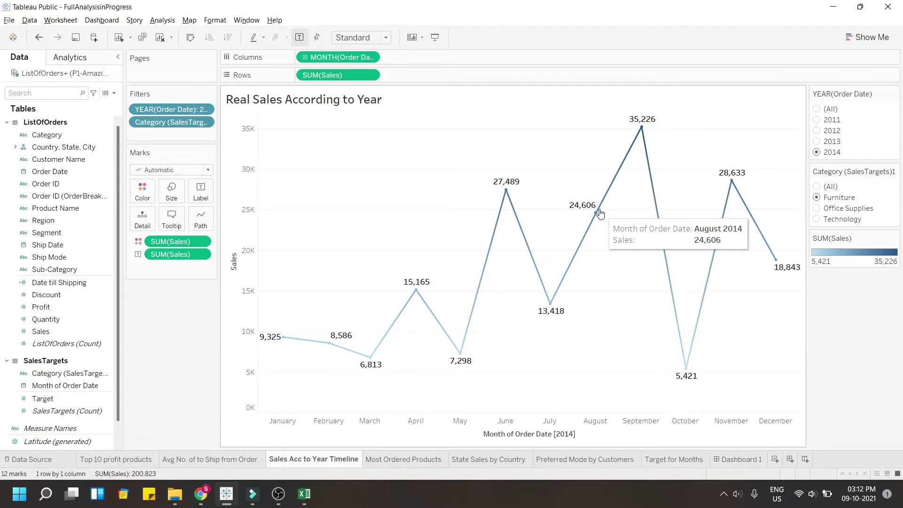
key(Up)
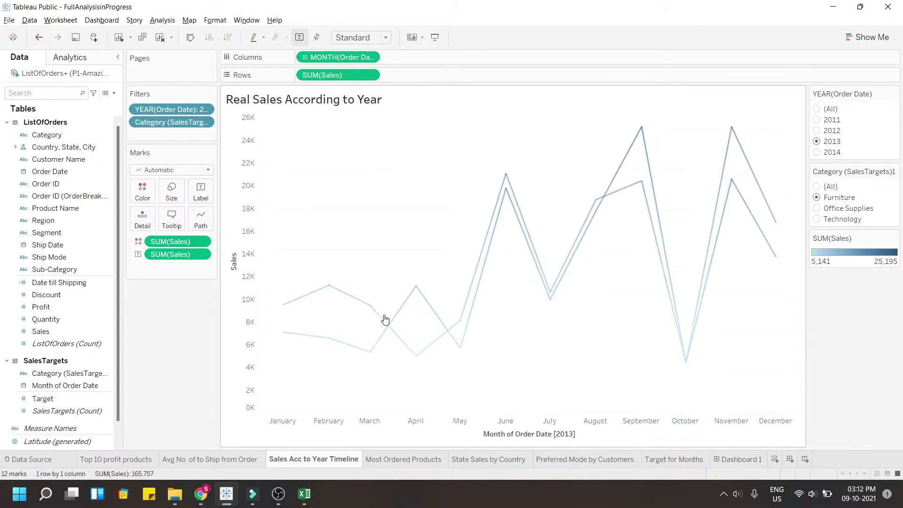
Compare the finished Dashboard 1 in Tableau with its blank background layout in Canva, and inspect the Finland Proper region on the map
click(727, 458)
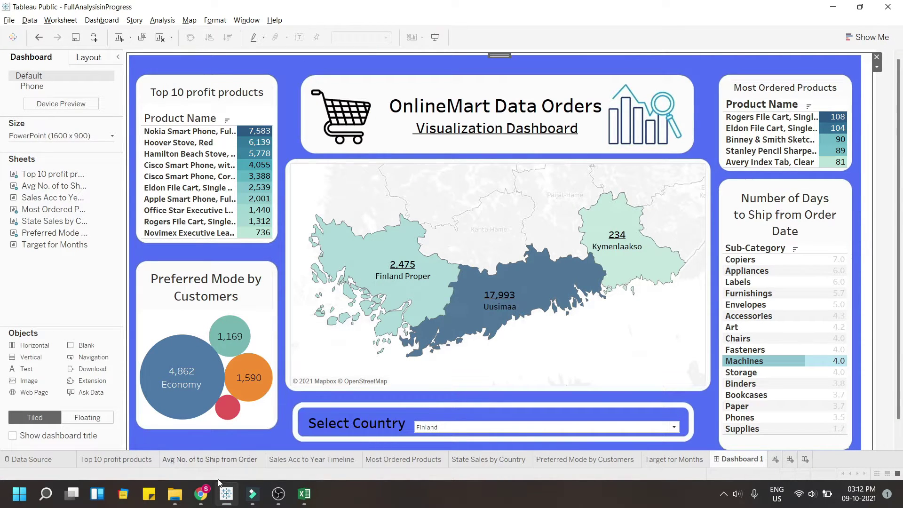
click(201, 494)
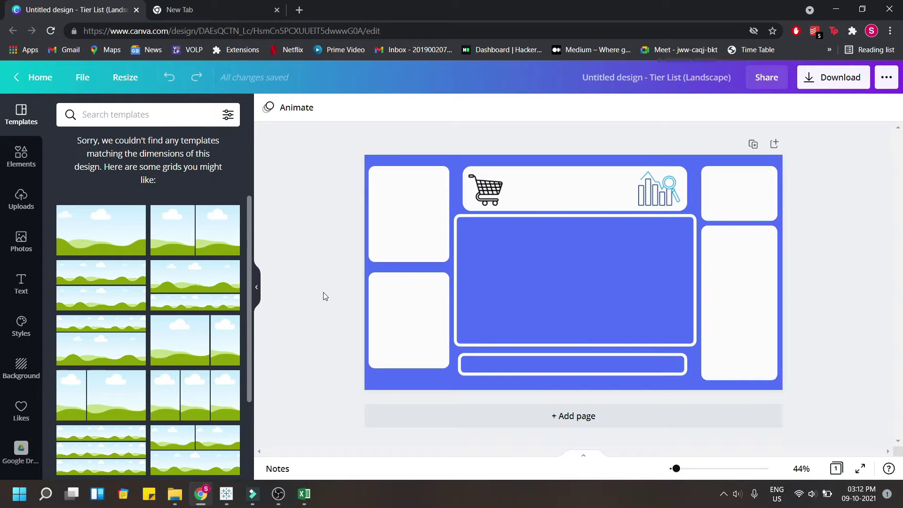
click(227, 494)
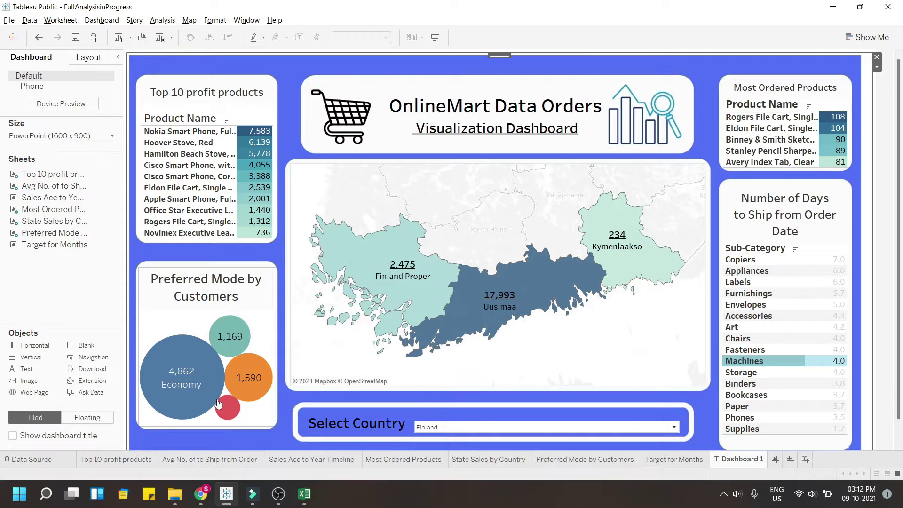
click(221, 503)
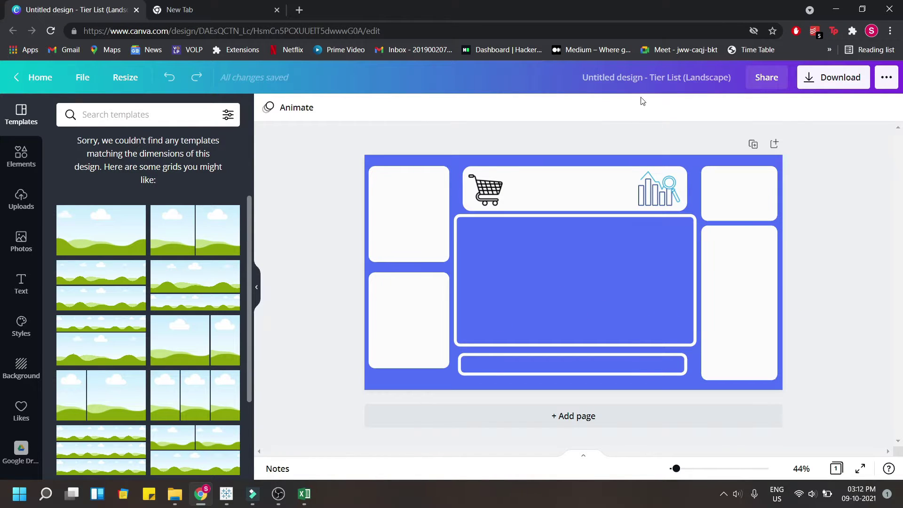
click(227, 494)
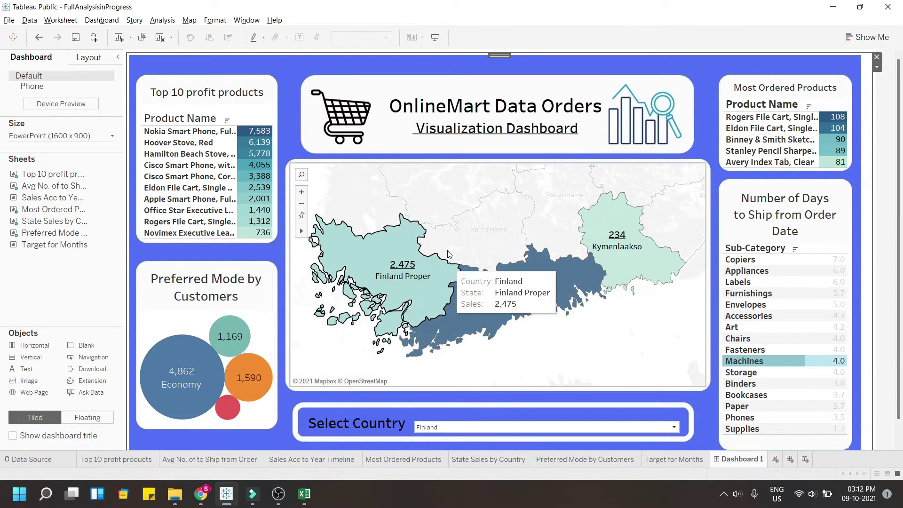
mouse_move(437, 278)
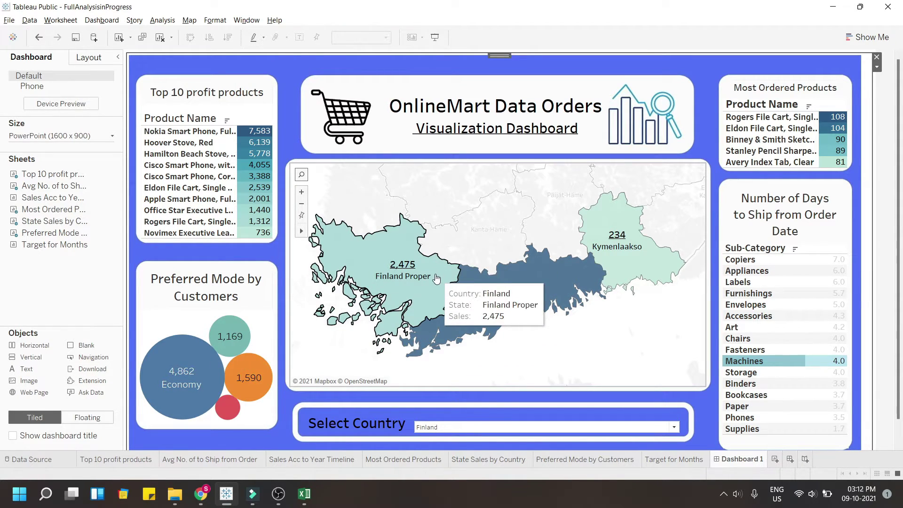